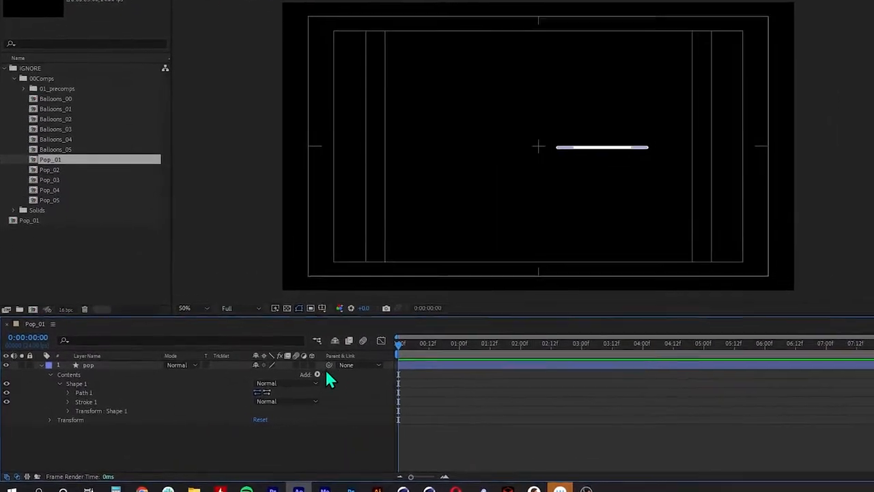
Step: Add Trim Paths to the pop layer, move it inside Shape 1 below Stroke 1, and show its properties
{"action": "left_click", "coordinate": [317, 374]}
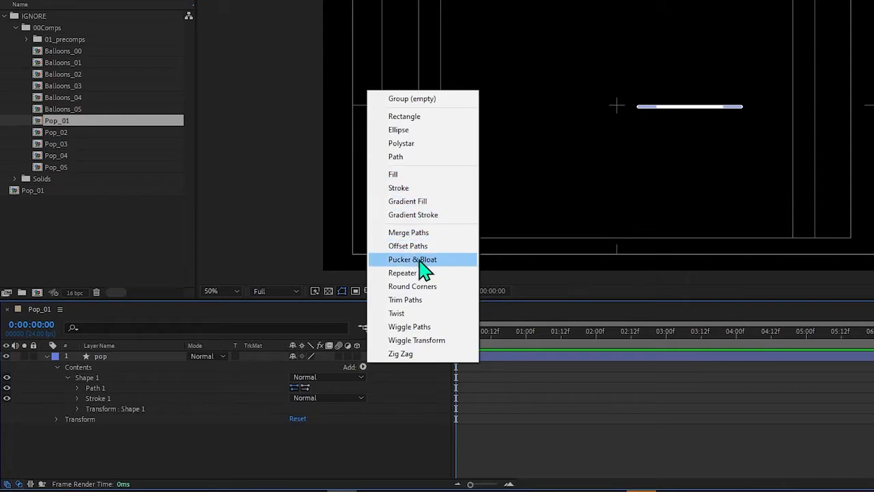
{"action": "left_click", "coordinate": [405, 299]}
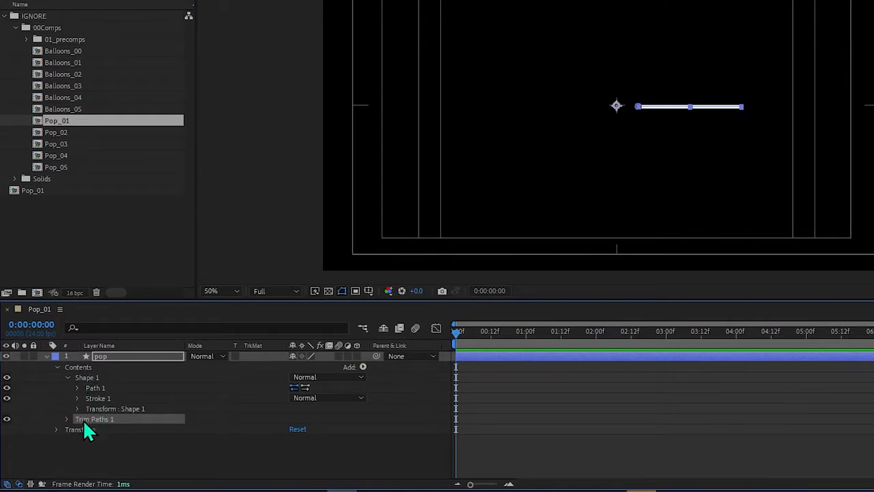
{"action": "mouse_move", "coordinate": [90, 422]}
{"action": "left_mouse_down"}
{"action": "mouse_move", "coordinate": [95, 383]}
{"action": "mouse_move", "coordinate": [97, 412]}
{"action": "left_mouse_up"}
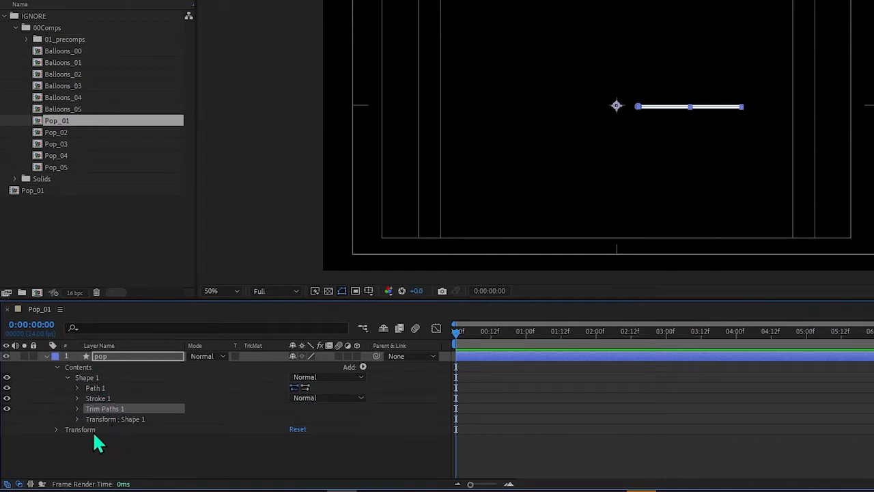
{"action": "left_click", "coordinate": [77, 409]}
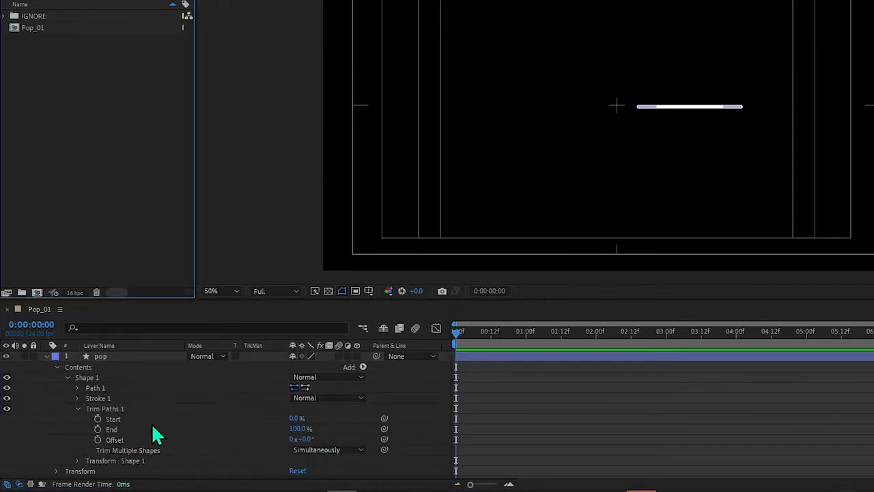
{"action": "left_click", "coordinate": [206, 433]}
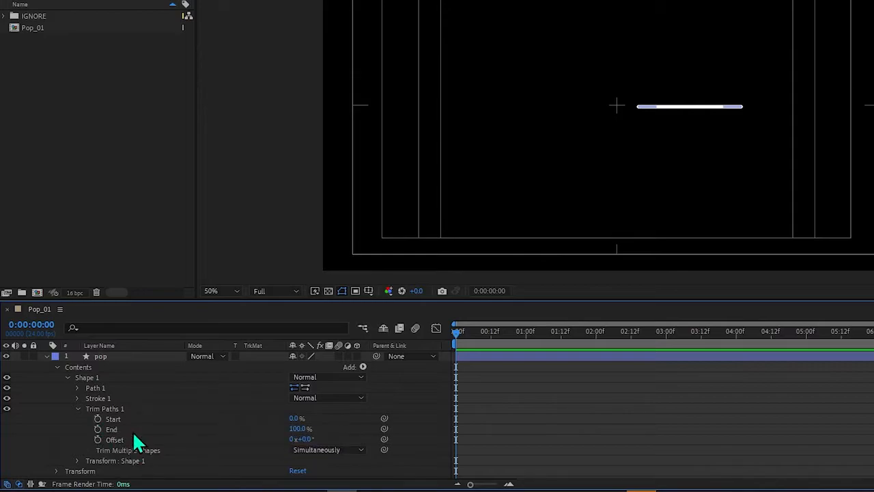
Step: Enable keyframing for the Trim Paths Start and End properties at 0:00:00:00
{"action": "left_click", "coordinate": [113, 420]}
{"action": "left_click", "coordinate": [115, 430]}
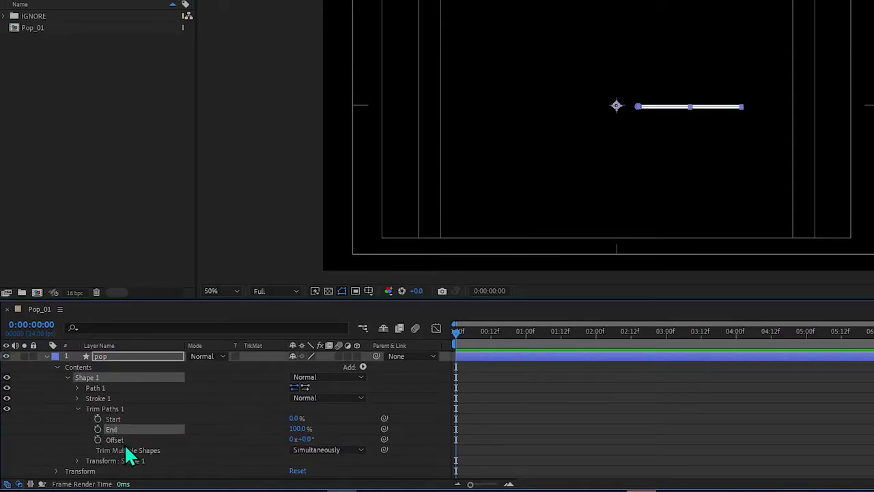
{"action": "left_click", "coordinate": [112, 418]}
{"action": "left_click", "coordinate": [98, 418]}
{"action": "left_click", "coordinate": [97, 428]}
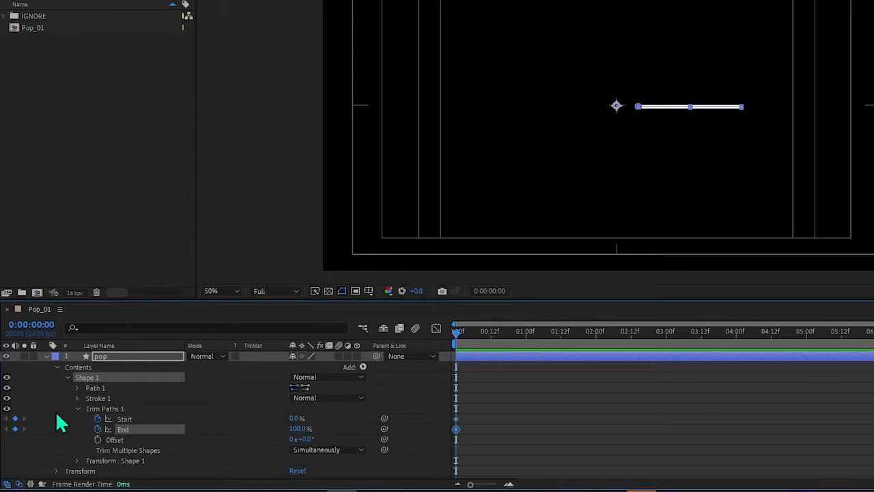
{"action": "left_click", "coordinate": [471, 434]}
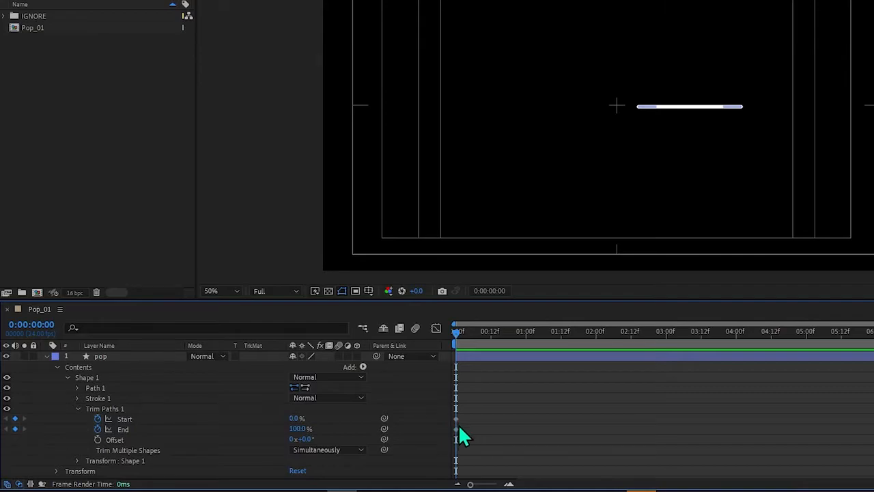
{"action": "left_click", "coordinate": [456, 419]}
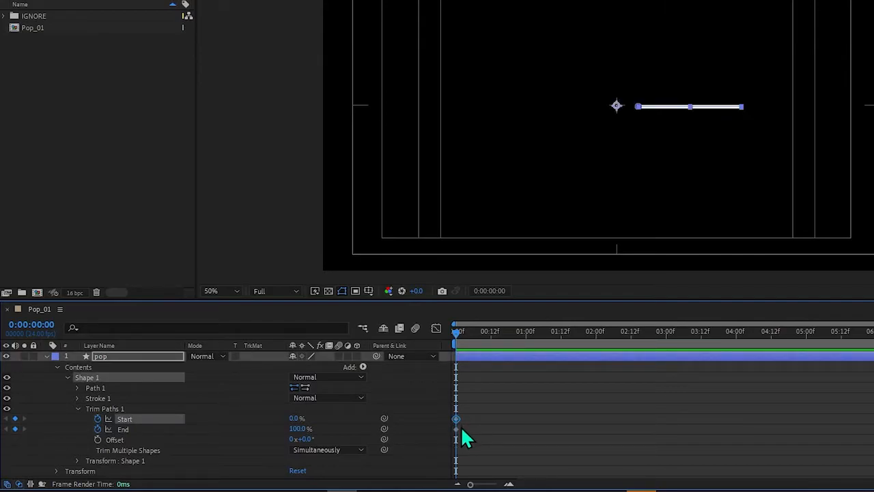
{"action": "left_click", "coordinate": [470, 441]}
{"action": "left_click", "coordinate": [456, 429]}
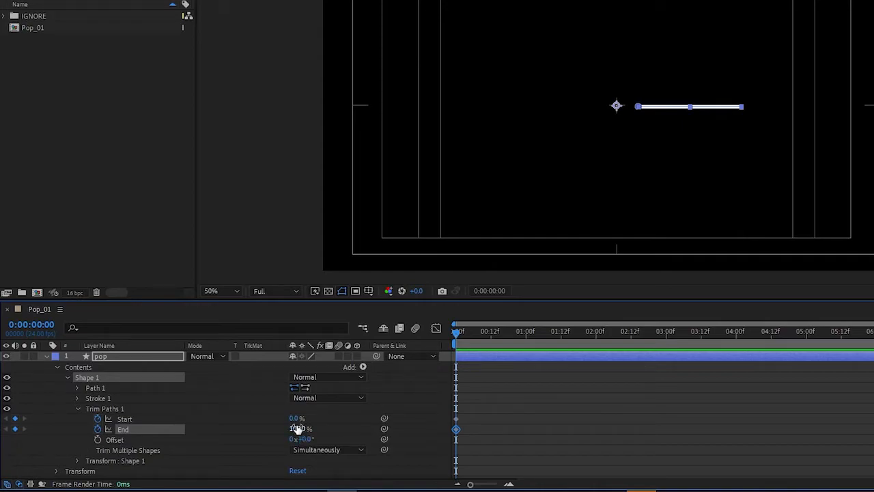
{"action": "left_click", "coordinate": [455, 419]}
{"action": "left_click", "coordinate": [418, 433]}
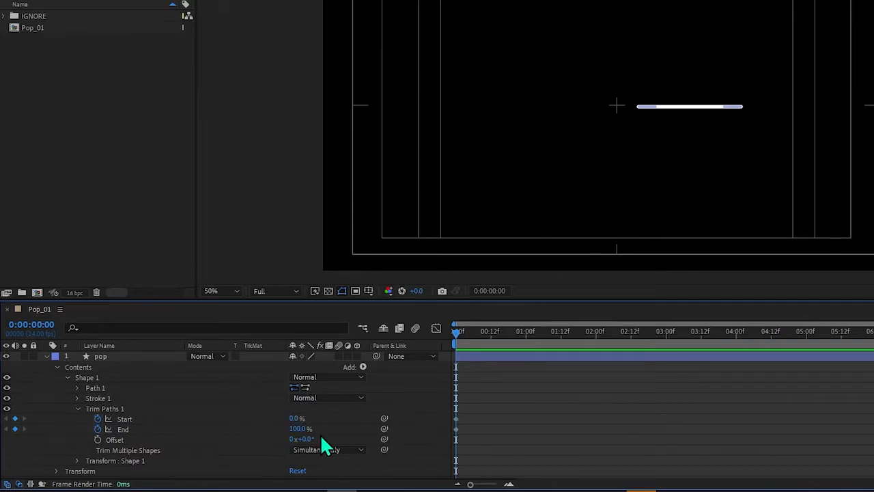
Step: Keyframe the Trim Paths End at 0% at 0:00:01:19
{"action": "mouse_move", "coordinate": [460, 335]}
{"action": "left_mouse_down"}
{"action": "mouse_move", "coordinate": [482, 332]}
{"action": "mouse_move", "coordinate": [456, 333]}
{"action": "left_mouse_up"}
{"action": "left_click_drag", "start_coordinate": [463, 332], "coordinate": [581, 331]}
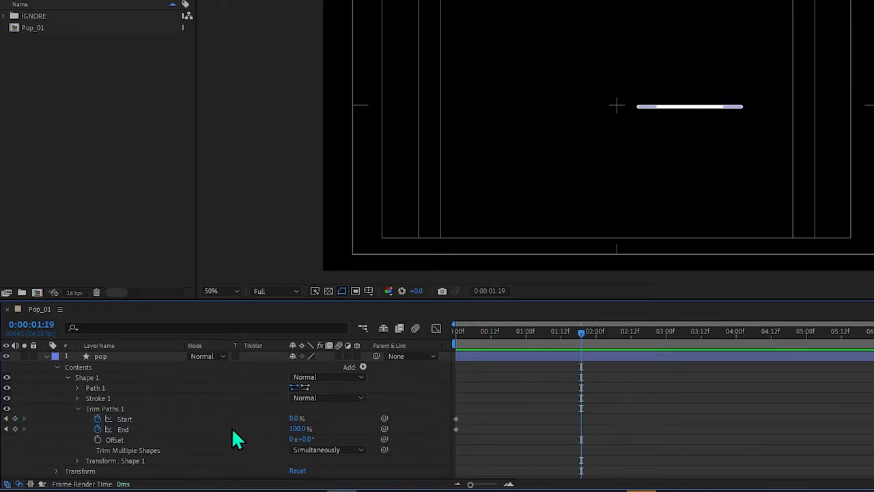
{"action": "left_click", "coordinate": [299, 429]}
{"action": "type", "text": "75"}
{"action": "key", "text": "Return"}
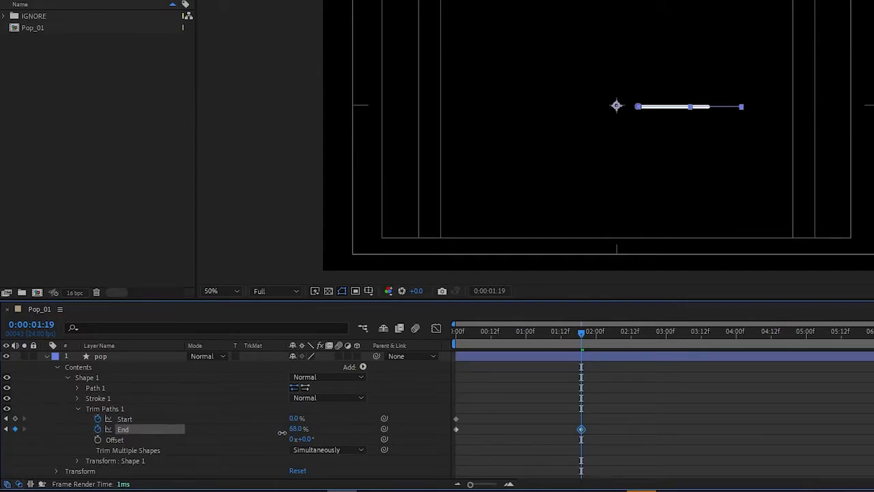
{"action": "left_click_drag", "start_coordinate": [281, 435], "coordinate": [164, 444]}
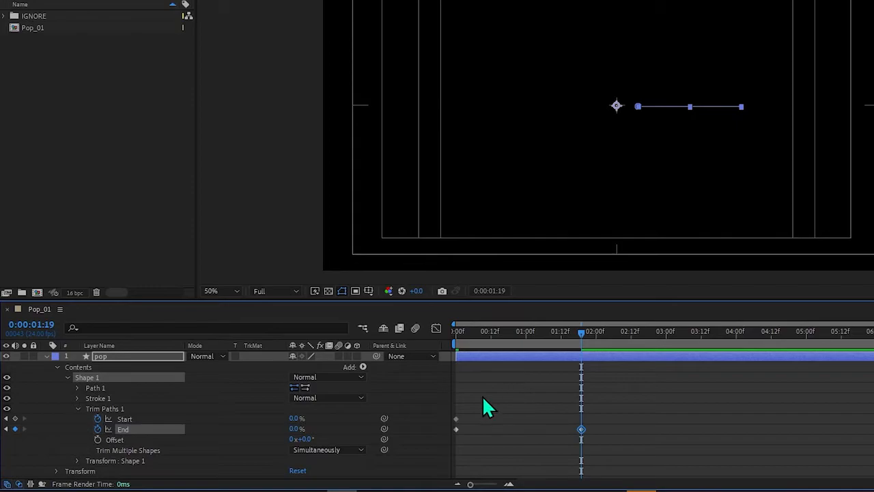
Step: Scrub and play back the line's End animation from the beginning of the composition
{"action": "left_click_drag", "start_coordinate": [557, 333], "coordinate": [415, 337]}
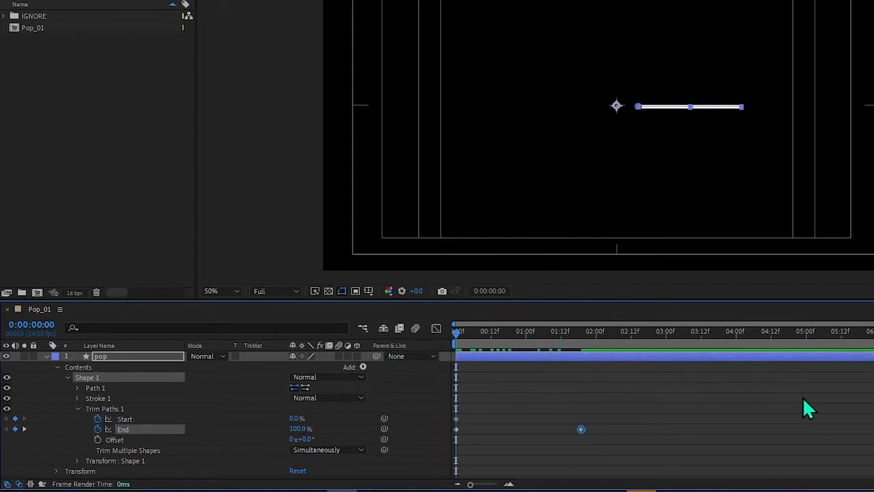
{"action": "key", "text": "space"}
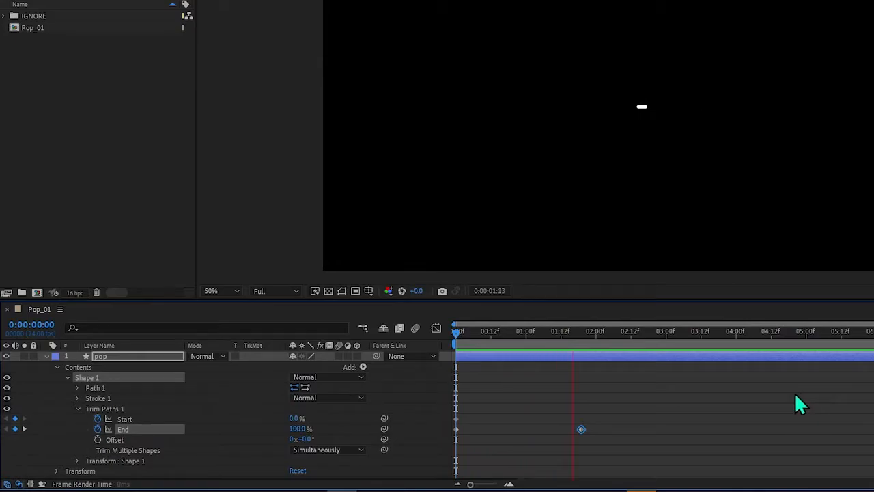
{"action": "key", "text": "space"}
{"action": "key", "text": "space"}
{"action": "key", "text": "space"}
{"action": "mouse_move", "coordinate": [477, 332]}
{"action": "left_mouse_down"}
{"action": "mouse_move", "coordinate": [467, 333]}
{"action": "mouse_move", "coordinate": [590, 328]}
{"action": "left_mouse_up"}
{"action": "key", "text": "Home"}
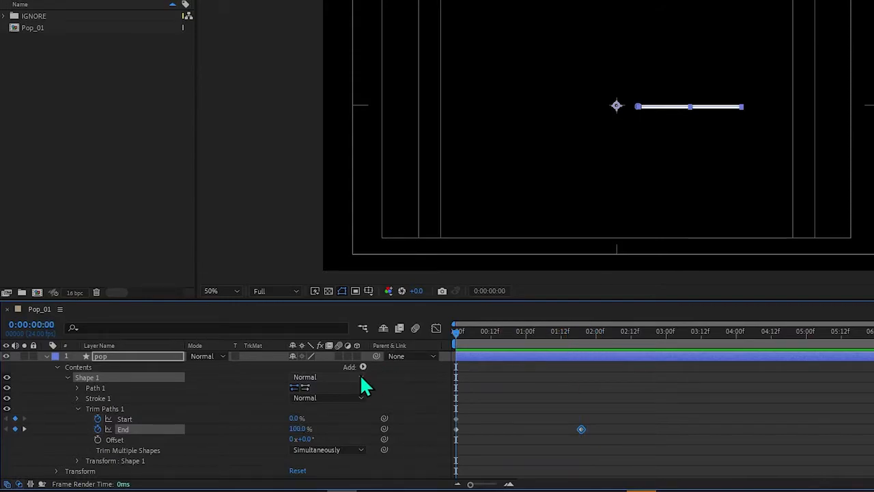
Step: Replace the End keyframe at 0:00:01:19 with a 0% End keyframe at 0:00:00:23
{"action": "left_click", "coordinate": [408, 378]}
{"action": "left_click_drag", "start_coordinate": [495, 330], "coordinate": [528, 339]}
{"action": "left_click", "coordinate": [580, 428]}
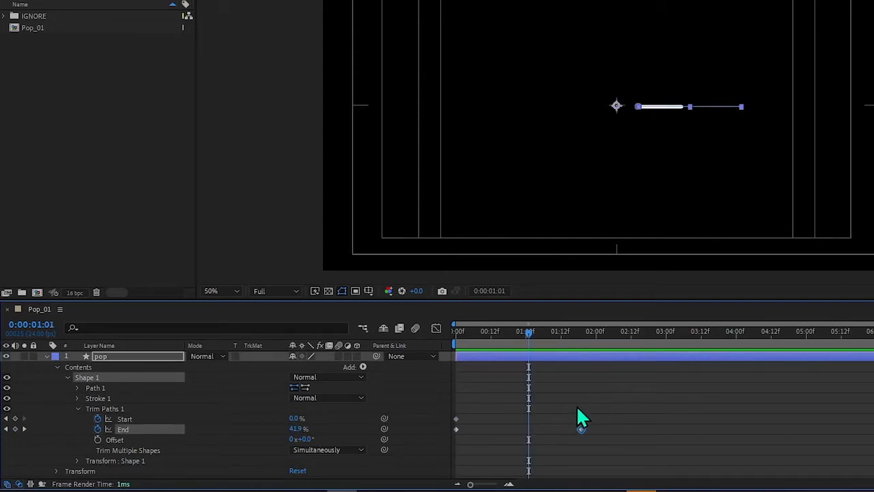
{"action": "key", "text": "Delete"}
{"action": "left_click_drag", "start_coordinate": [529, 334], "coordinate": [523, 332]}
{"action": "left_click_drag", "start_coordinate": [298, 429], "coordinate": [222, 439]}
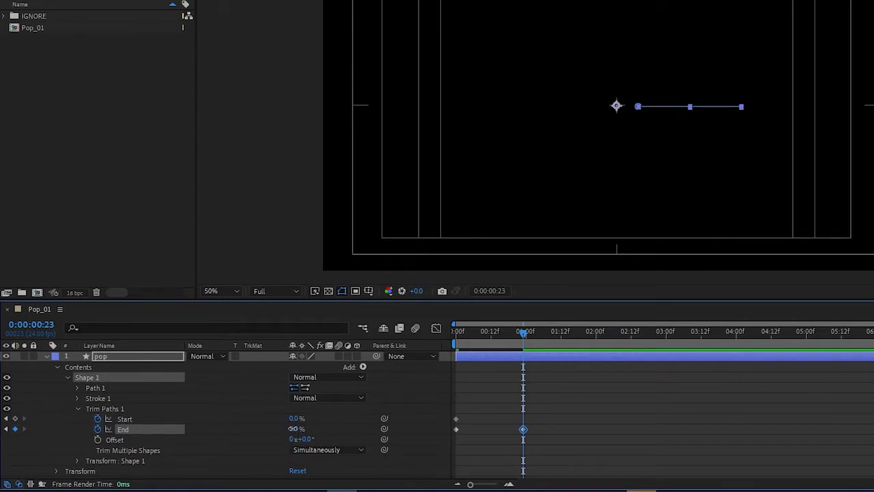
{"action": "left_click_drag", "start_coordinate": [295, 428], "coordinate": [297, 428]}
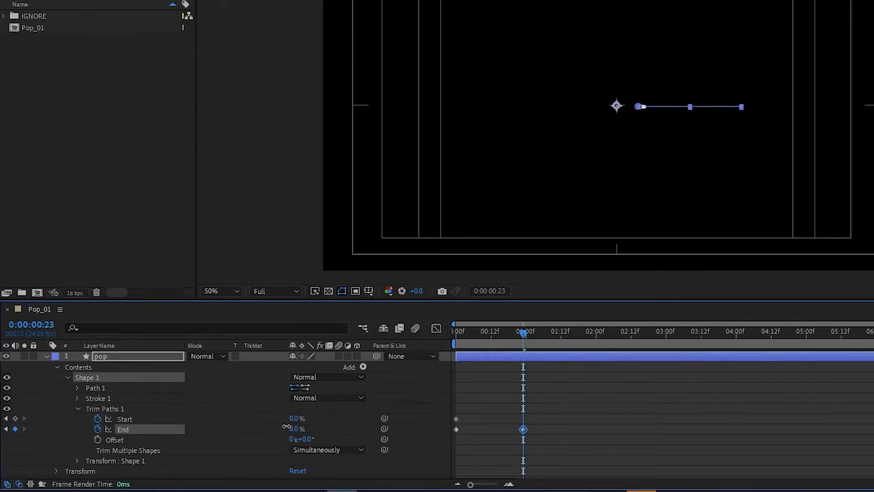
Step: Try the Trim Paths Start at 100% at 0:00:00:23, and delete the Start and End keyframes at that time
{"action": "mouse_move", "coordinate": [345, 420]}
{"action": "left_mouse_down"}
{"action": "mouse_move", "coordinate": [296, 419]}
{"action": "mouse_move", "coordinate": [303, 417]}
{"action": "left_mouse_up"}
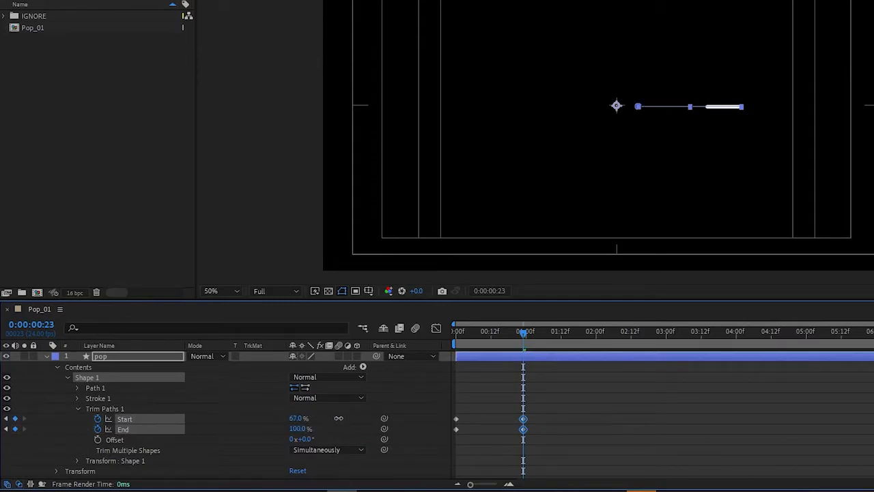
{"action": "mouse_move", "coordinate": [356, 418]}
{"action": "left_mouse_down"}
{"action": "mouse_move", "coordinate": [287, 419]}
{"action": "mouse_move", "coordinate": [244, 433]}
{"action": "mouse_move", "coordinate": [328, 428]}
{"action": "mouse_move", "coordinate": [376, 414]}
{"action": "left_mouse_up"}
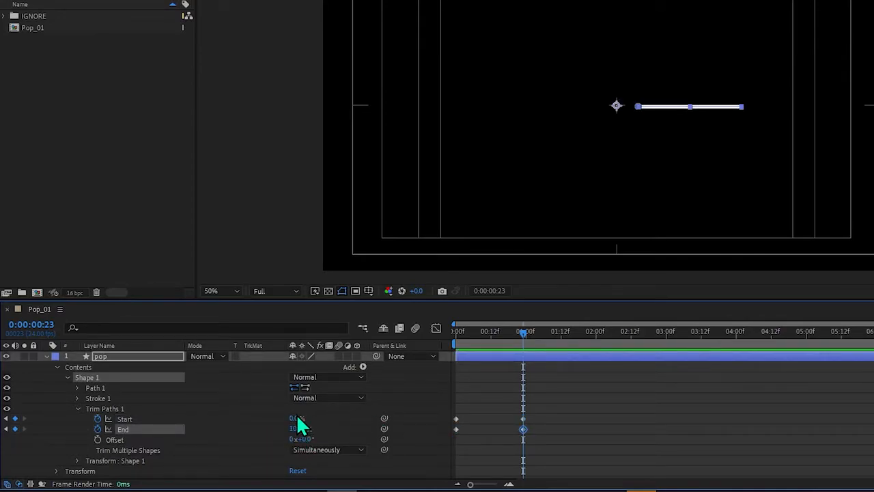
{"action": "left_click_drag", "start_coordinate": [296, 418], "coordinate": [307, 417]}
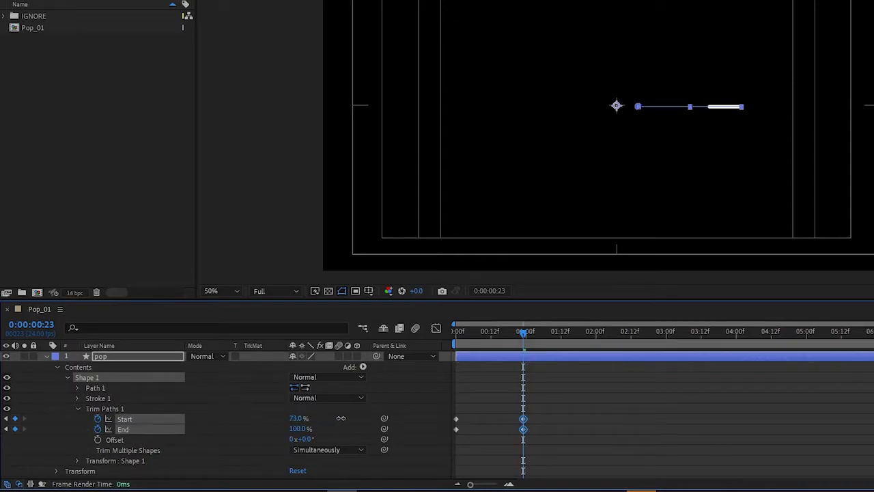
{"action": "left_click_drag", "start_coordinate": [380, 417], "coordinate": [382, 418]}
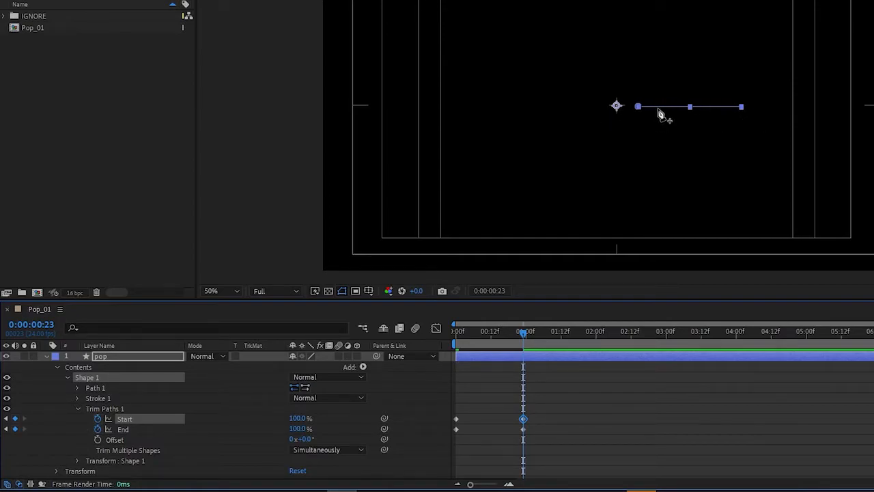
{"action": "left_click_drag", "start_coordinate": [552, 406], "coordinate": [513, 433]}
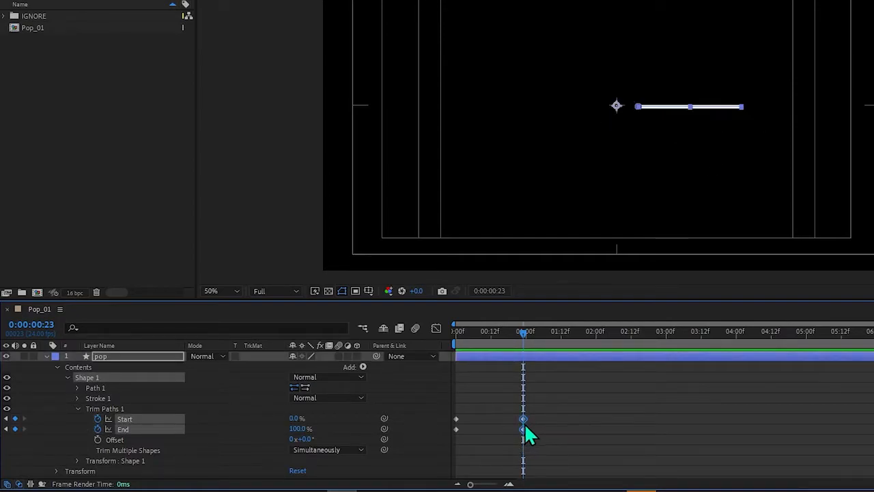
{"action": "key", "text": "Delete"}
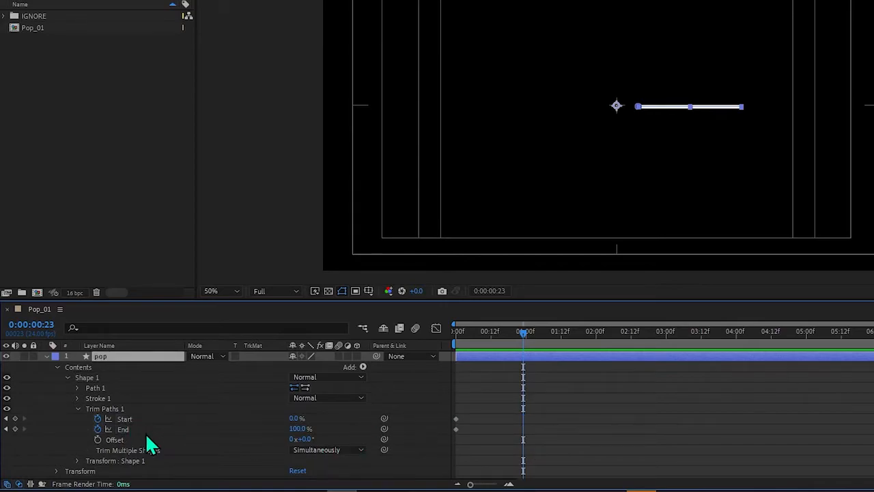
Step: Add trial Trim Paths Start keyframes at 0:00:00:23, just after two seconds, and at 0:00:02:13 with 62%
{"action": "left_click", "coordinate": [123, 420]}
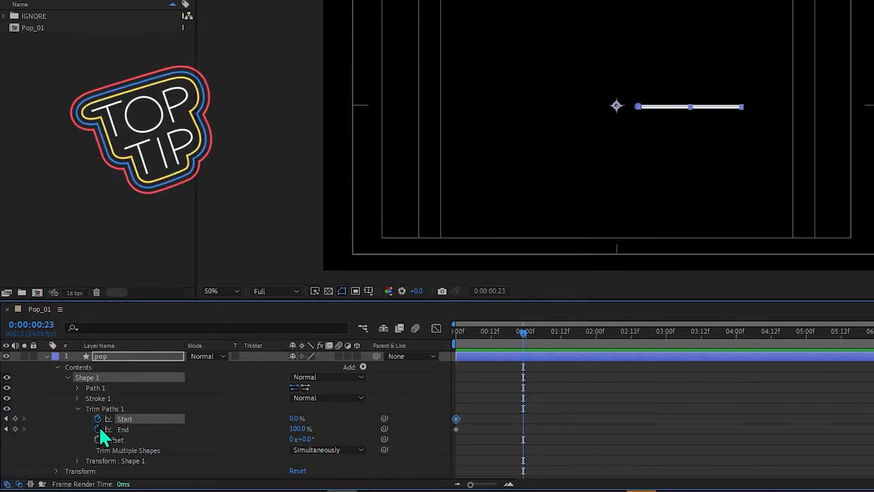
{"action": "left_click_drag", "start_coordinate": [297, 418], "coordinate": [307, 418]}
{"action": "left_click_drag", "start_coordinate": [547, 333], "coordinate": [605, 332]}
{"action": "left_click_drag", "start_coordinate": [295, 418], "coordinate": [334, 418]}
{"action": "mouse_move", "coordinate": [632, 331]}
{"action": "left_mouse_down"}
{"action": "mouse_move", "coordinate": [641, 330]}
{"action": "mouse_move", "coordinate": [634, 332]}
{"action": "left_mouse_up"}
{"action": "mouse_move", "coordinate": [296, 417]}
{"action": "left_mouse_down"}
{"action": "mouse_move", "coordinate": [284, 419]}
{"action": "mouse_move", "coordinate": [292, 418]}
{"action": "left_mouse_up"}
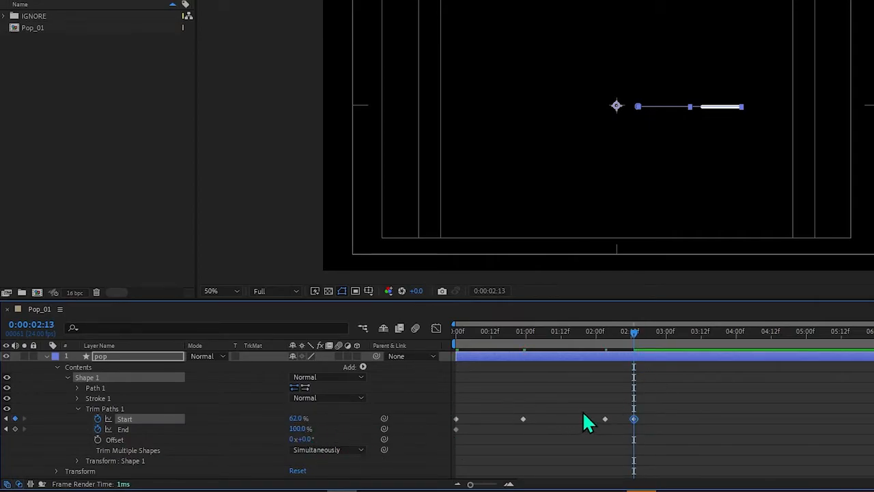
Step: Try shifting the trial Start keyframes, and delete every Start keyframe after the first one
{"action": "left_click_drag", "start_coordinate": [580, 432], "coordinate": [582, 432]}
{"action": "left_click_drag", "start_coordinate": [652, 404], "coordinate": [520, 427]}
{"action": "left_click_drag", "start_coordinate": [667, 392], "coordinate": [641, 432]}
{"action": "left_click_drag", "start_coordinate": [641, 332], "coordinate": [731, 348]}
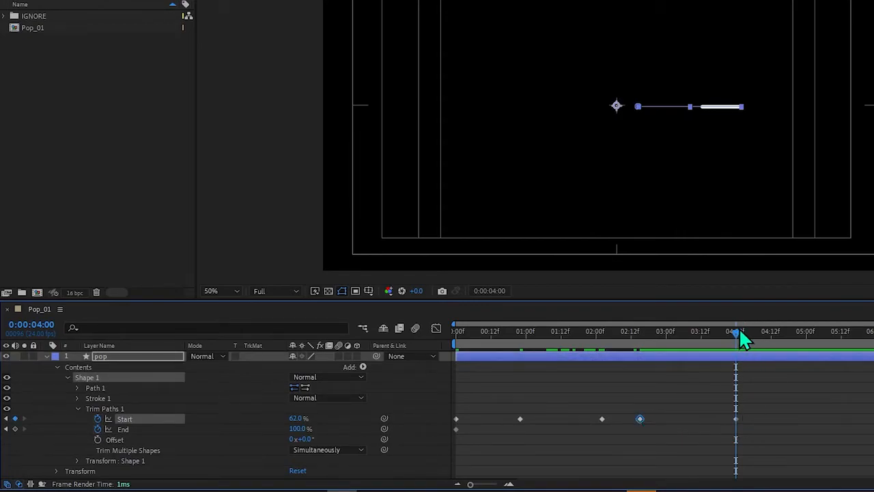
{"action": "left_click_drag", "start_coordinate": [762, 412], "coordinate": [512, 430]}
{"action": "key", "text": "Delete"}
{"action": "key", "text": "Home"}
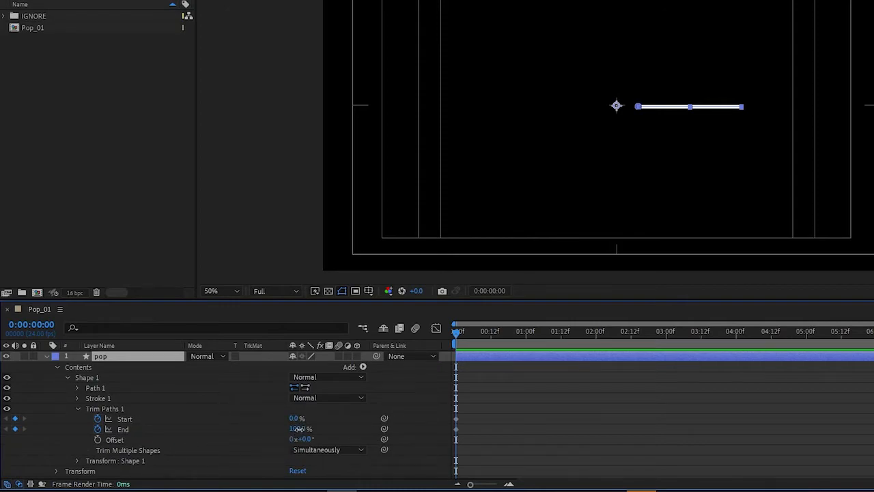
Step: Animate the Trim Paths End from 0% at 0:00:00:00 to 100% at 0:00:00:17, with Start at 100% there too
{"action": "left_click_drag", "start_coordinate": [298, 428], "coordinate": [164, 437]}
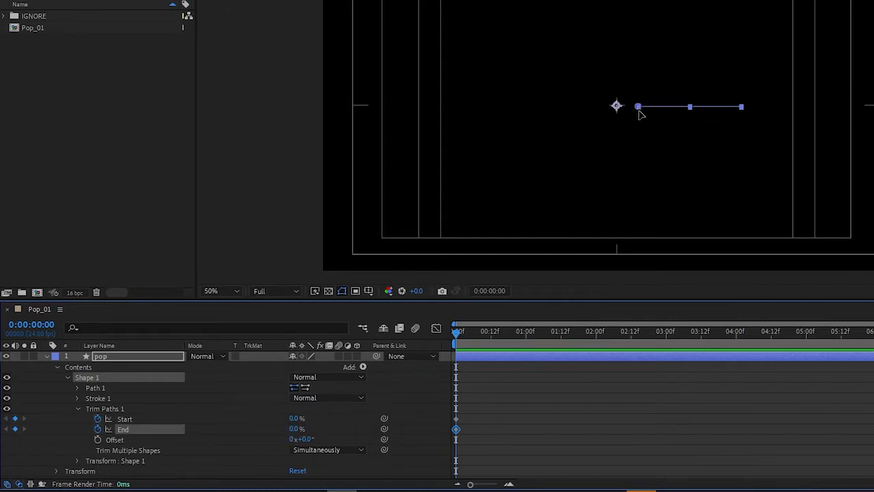
{"action": "left_click_drag", "start_coordinate": [464, 331], "coordinate": [506, 334]}
{"action": "left_click", "coordinate": [297, 429]}
{"action": "type", "text": "100"}
{"action": "key", "text": "Return"}
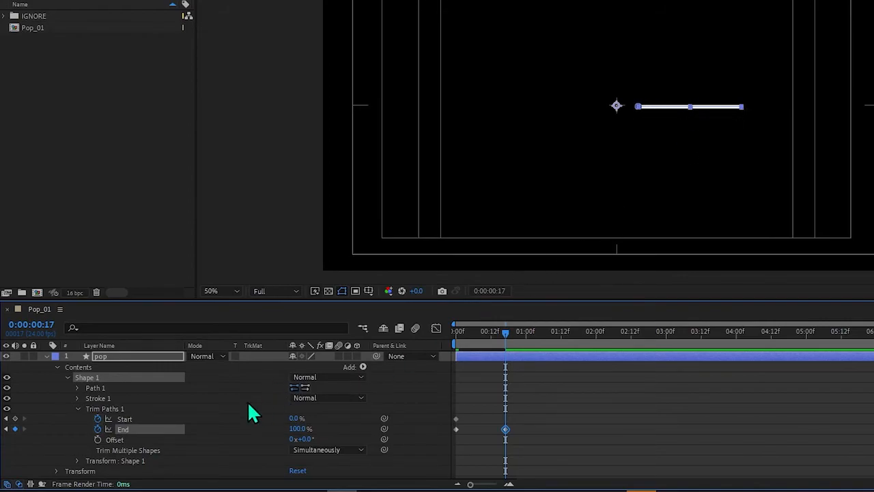
{"action": "left_click_drag", "start_coordinate": [296, 418], "coordinate": [365, 418]}
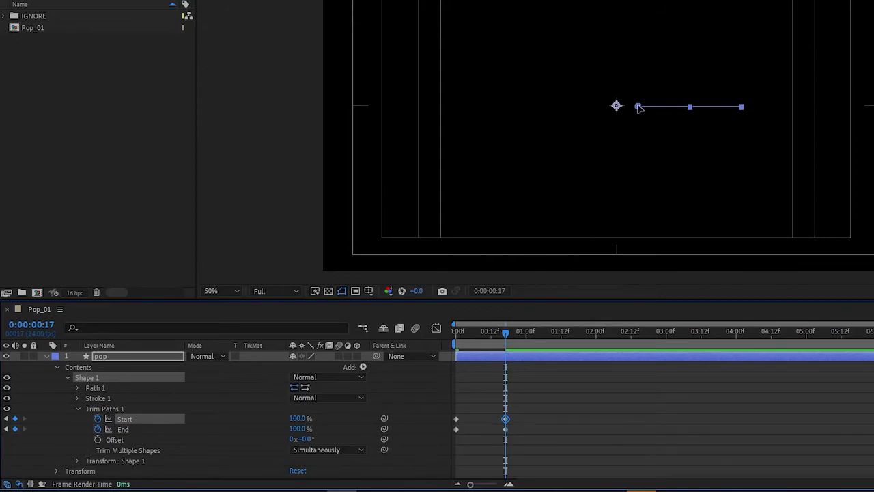
Step: Shift both Trim Paths Start keyframes about 8 frames later so the Start trails the End
{"action": "left_click_drag", "start_coordinate": [503, 332], "coordinate": [479, 338]}
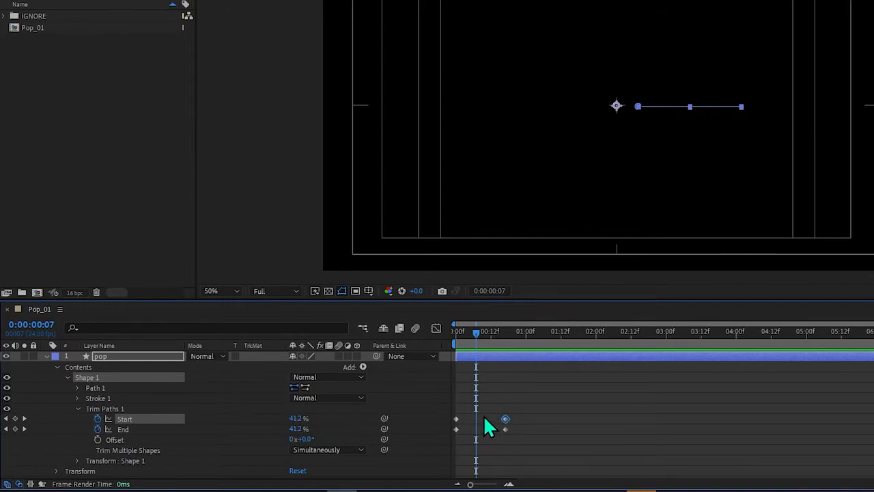
{"action": "key", "text": "Page_Down"}
{"action": "key", "text": "Page_Down"}
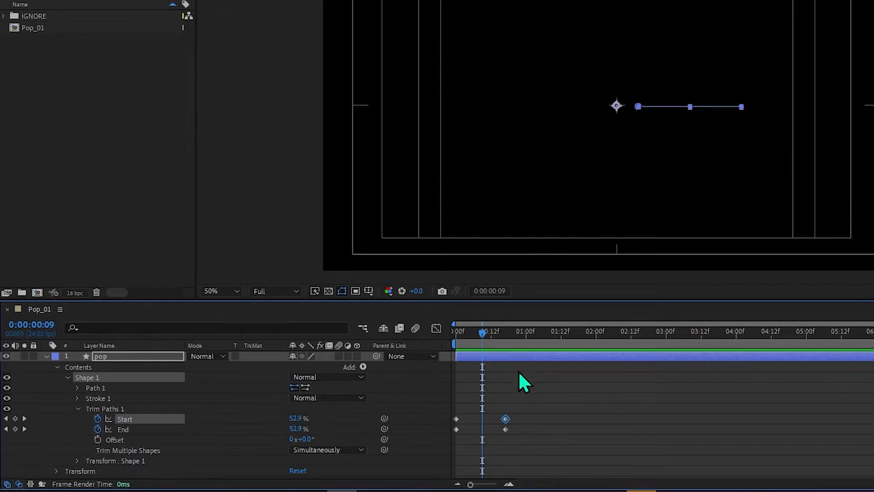
{"action": "left_click", "coordinate": [456, 418], "text": "shift"}
{"action": "left_click_drag", "start_coordinate": [456, 419], "coordinate": [485, 430]}
{"action": "mouse_move", "coordinate": [478, 328]}
{"action": "left_mouse_down"}
{"action": "mouse_move", "coordinate": [445, 335]}
{"action": "mouse_move", "coordinate": [534, 353]}
{"action": "mouse_move", "coordinate": [442, 371]}
{"action": "left_mouse_up"}
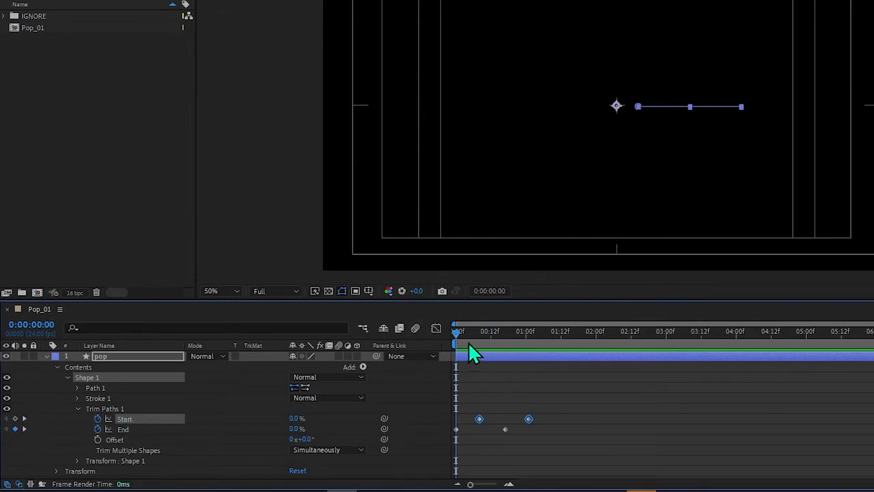
Step: Preview the offset Start and End line animation from the beginning
{"action": "key", "text": "space"}
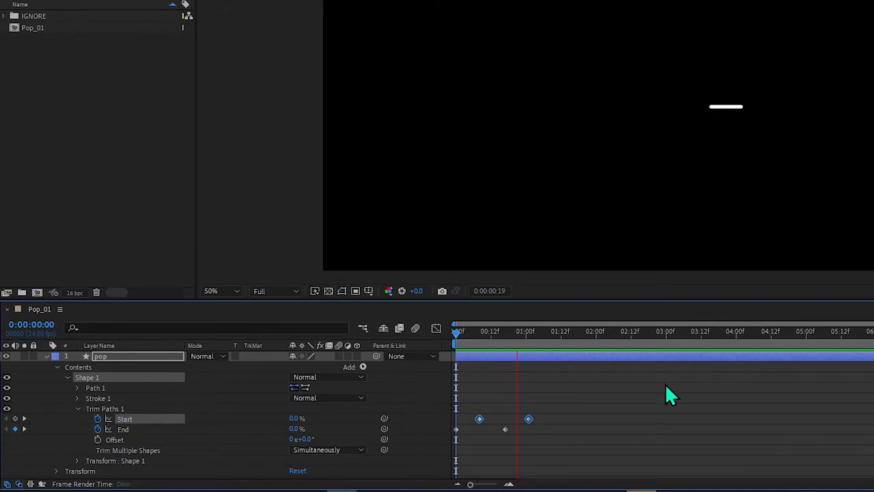
{"action": "key", "text": "space"}
{"action": "key", "text": "space"}
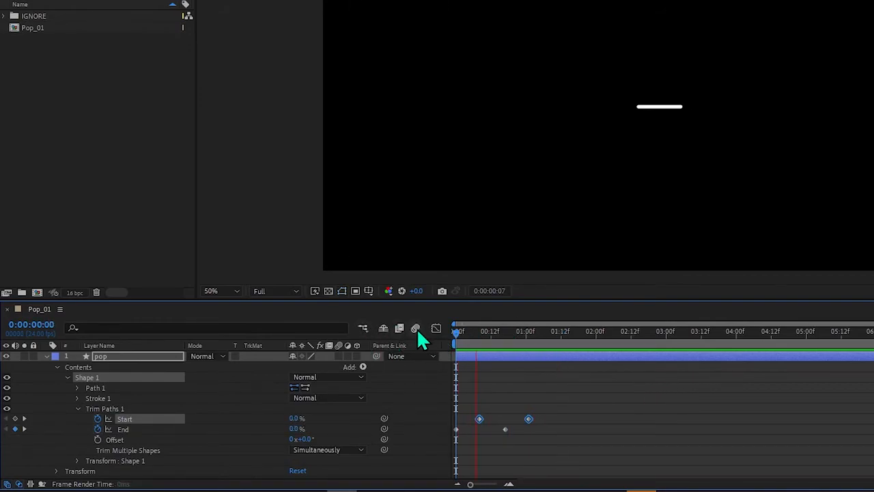